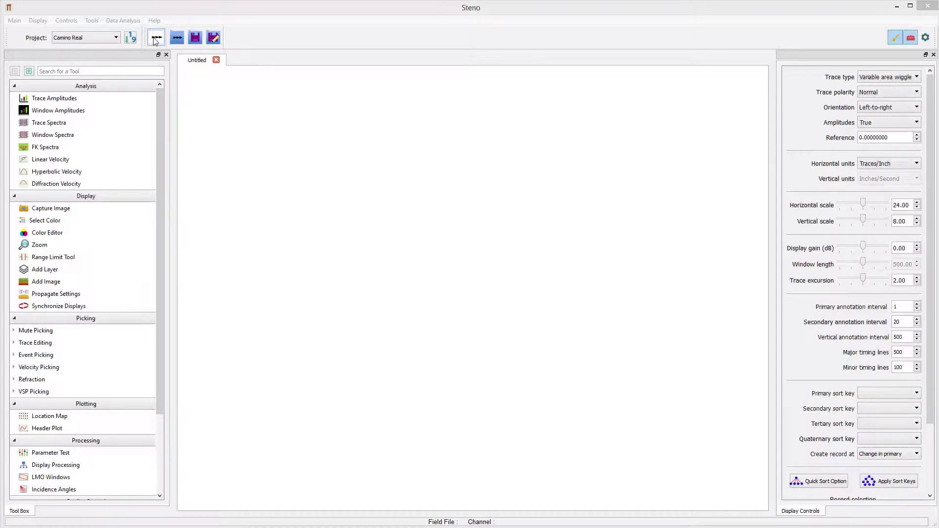
Open the seismic file geometry.sgy with the SEGY Standard.xml format, sorted by Field File and Channel.
left_click(35, 21)
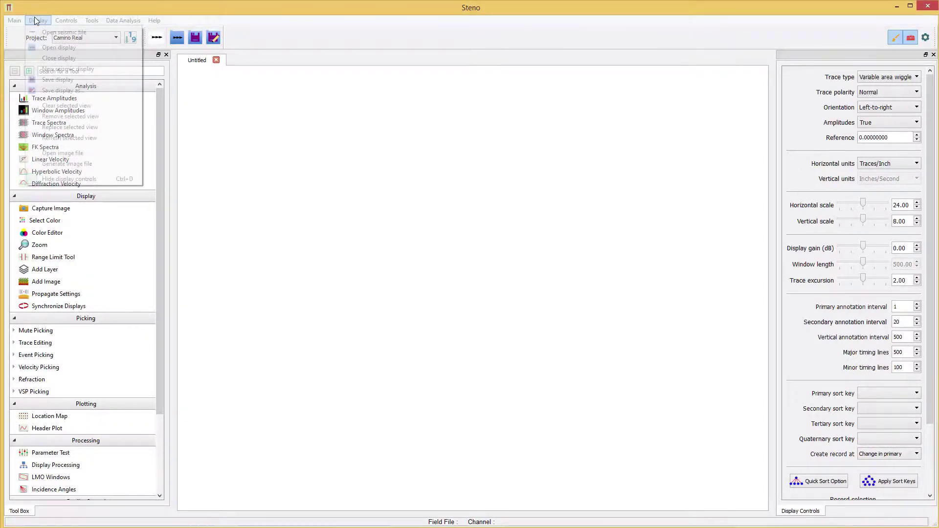
left_click(53, 33)
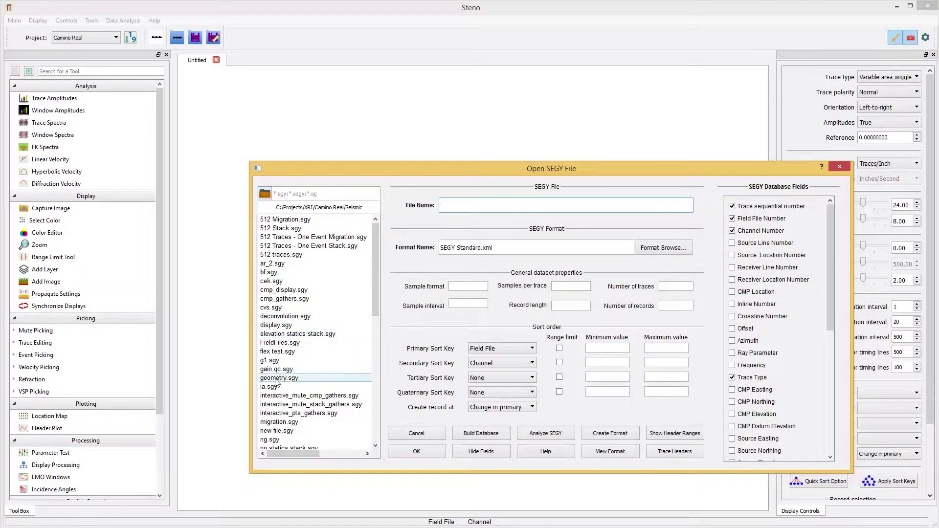
left_click(276, 379)
left_click(418, 450)
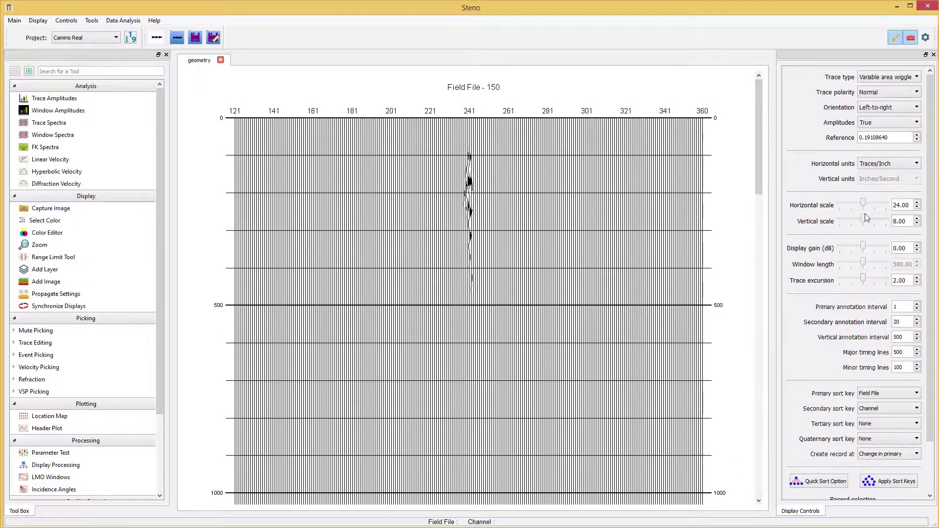
Set the display's vertical scale to 4.00 and its horizontal scale to 22.00 traces per inch.
left_click(838, 220)
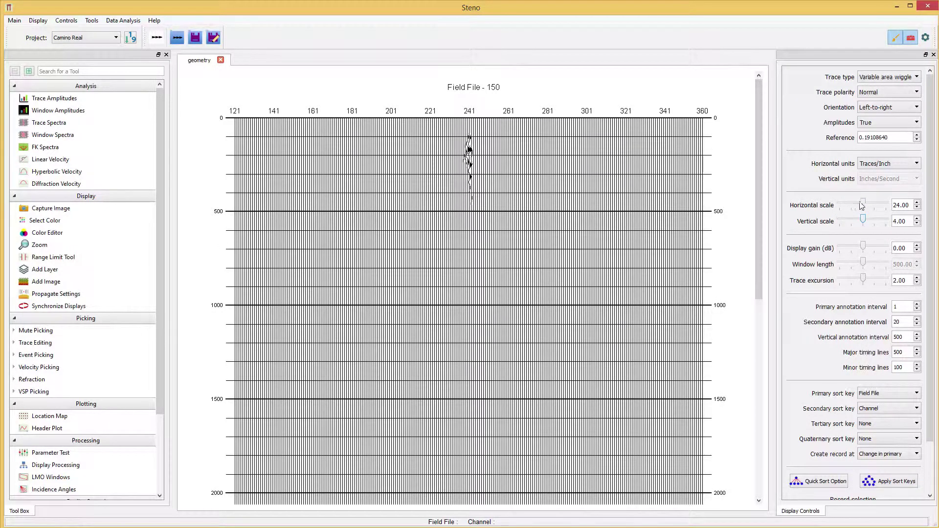
left_click(918, 208)
left_click(918, 210)
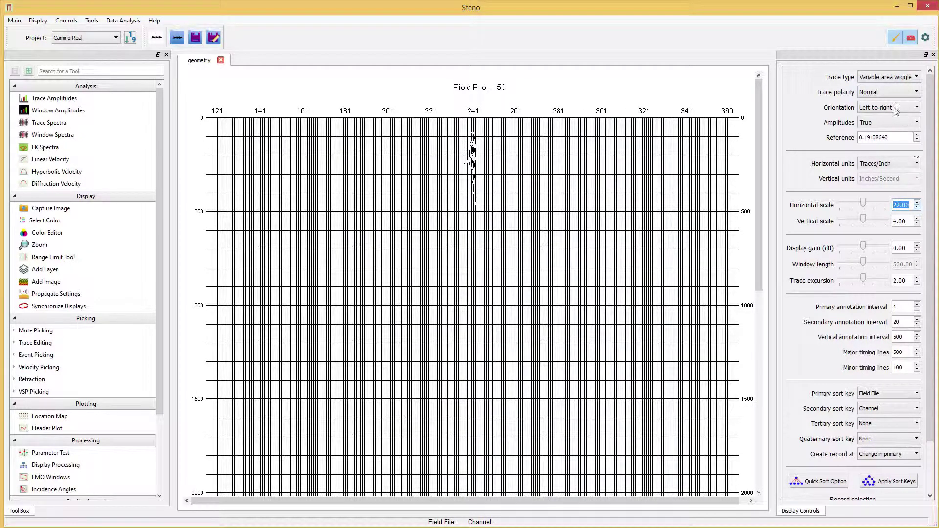
Change the trace amplitudes to Scaled and set the scaling window length to 1500.
left_click(891, 122)
left_click(875, 143)
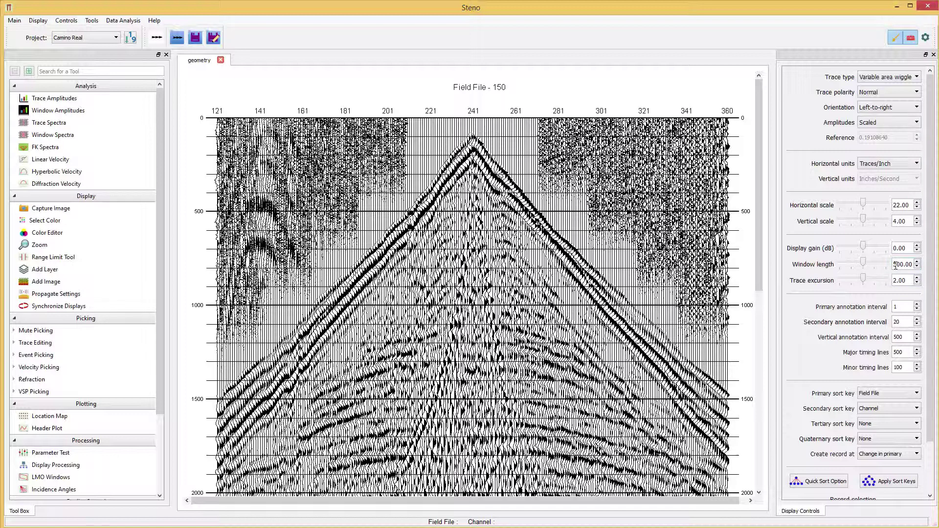
type("1")
key("Tab")
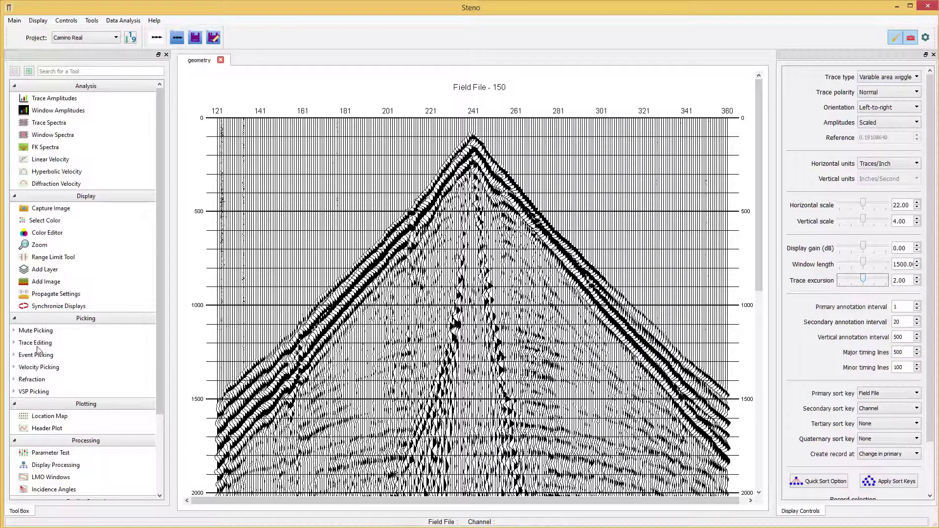
Start the First Break Picking tool with a new pick file named "first break.pics" in the project's Auxiliary folder.
left_click(14, 367)
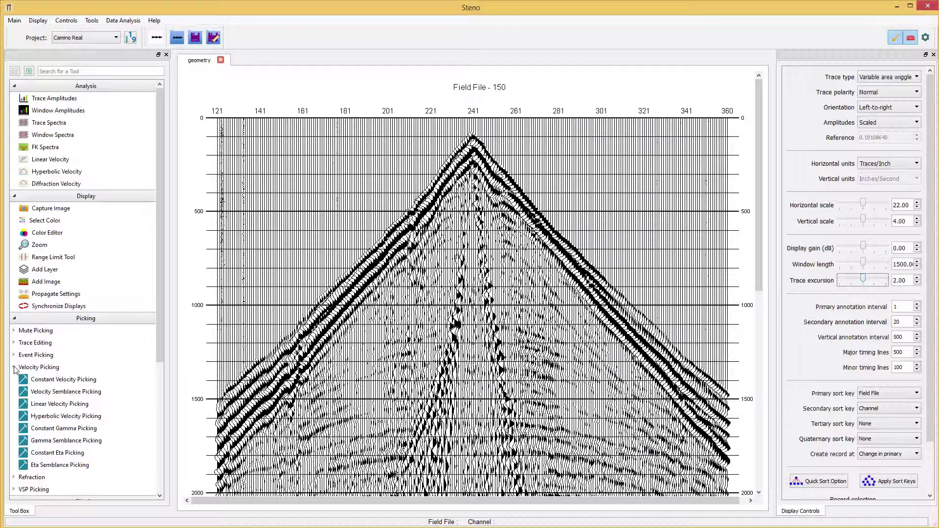
left_click(14, 367)
left_click(14, 355)
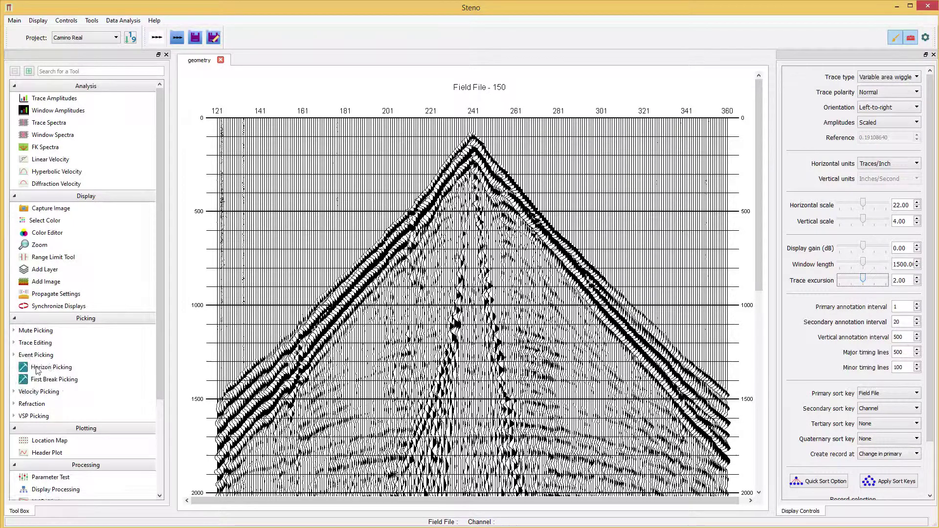
double_click(43, 381)
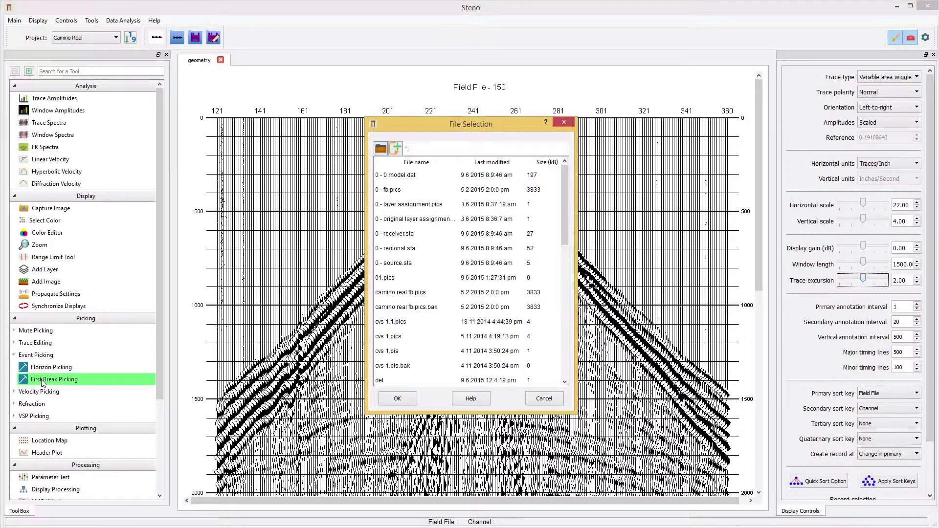
left_click(397, 149)
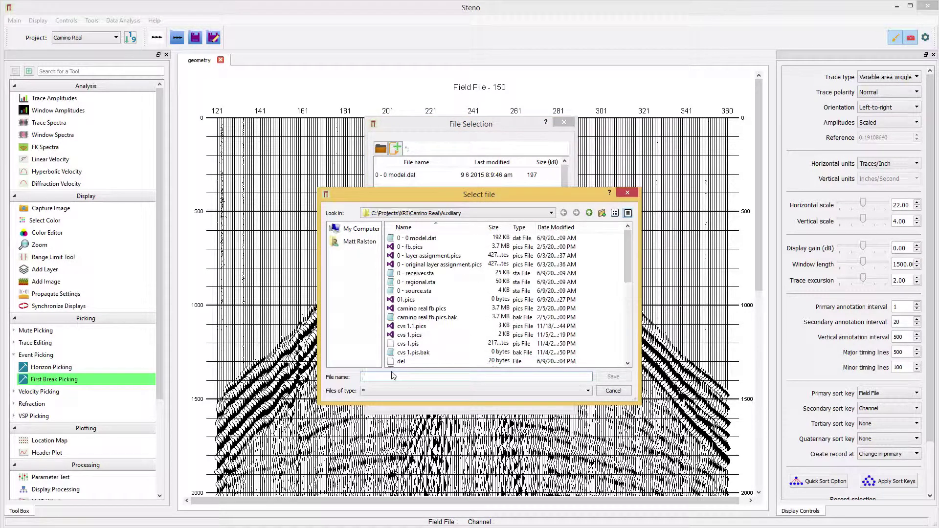
type("first break.pi")
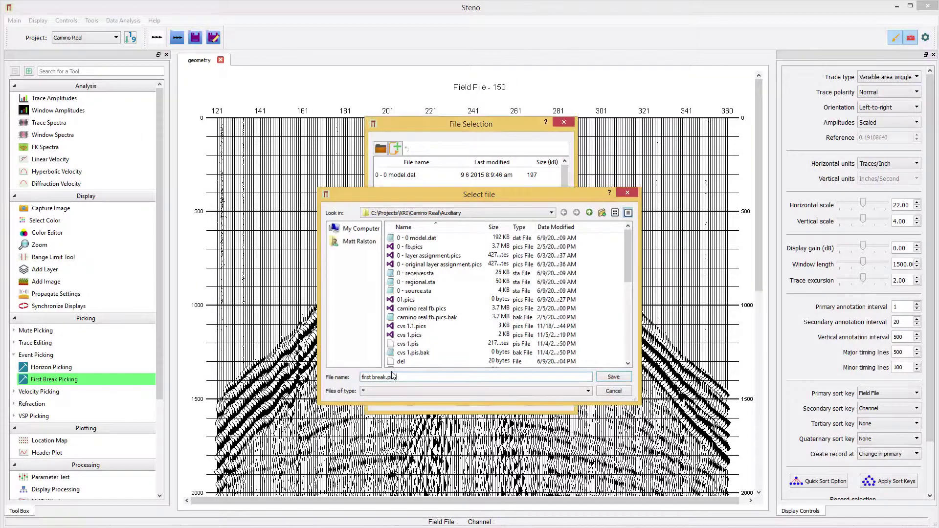
type("cs")
key("Return")
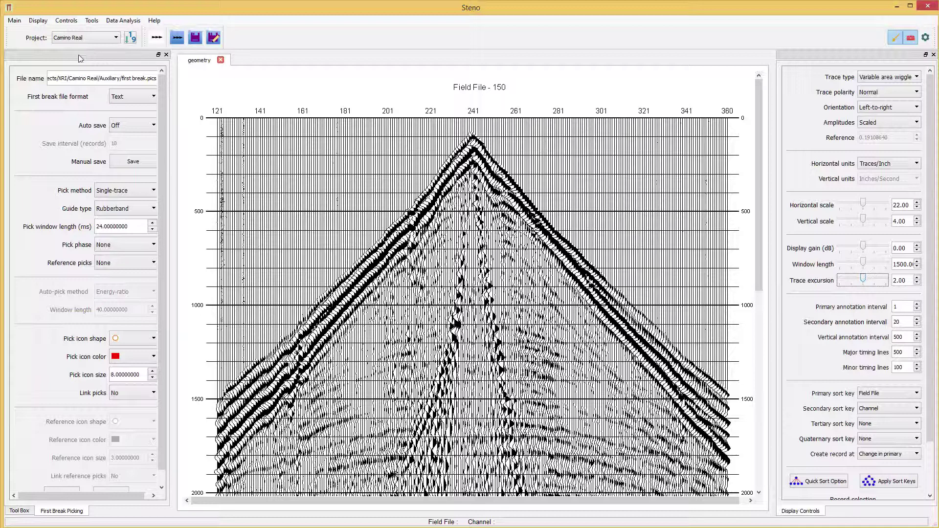
left_click_drag(49, 78, 161, 78)
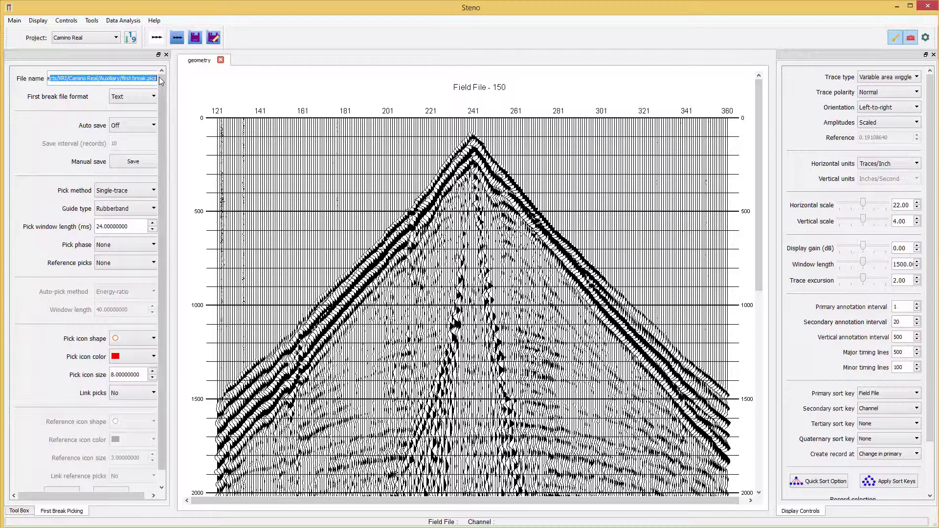
left_click(130, 99)
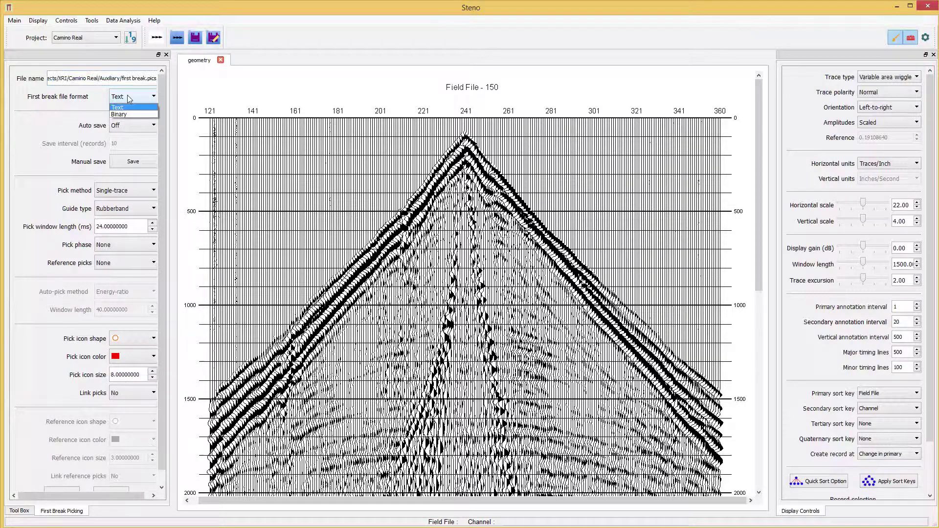
left_click(127, 96)
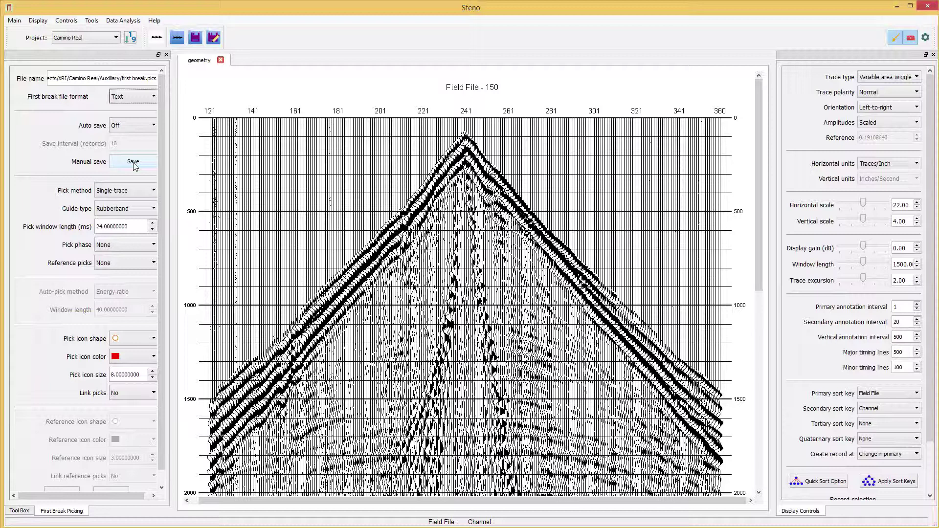
left_click(109, 193)
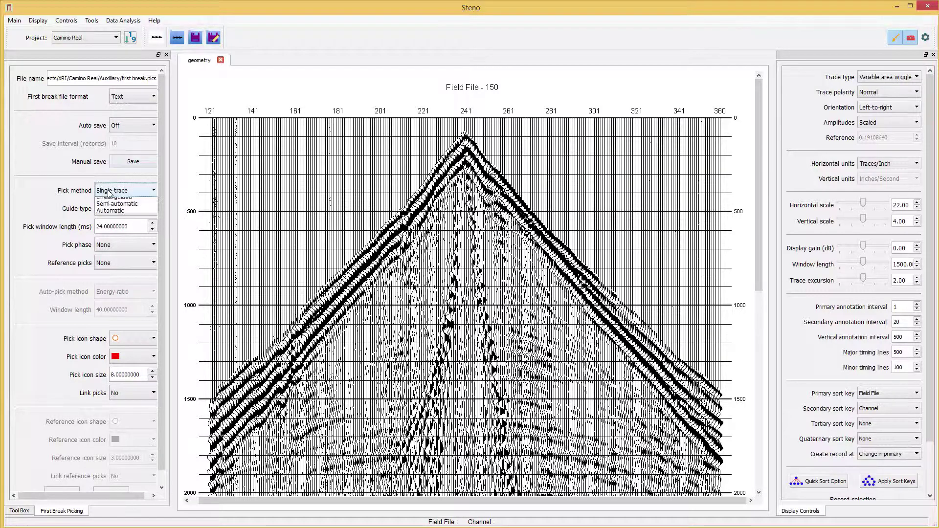
left_click(109, 194)
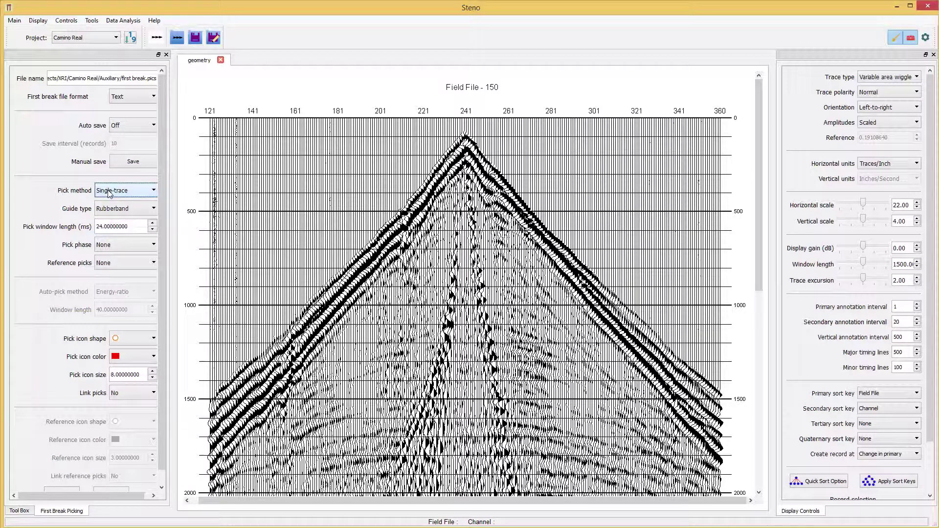
Pick a single trace's first break with the Trough phase near channel 174 at about 900 ms, and set the pick icon size to 5.
left_click(118, 245)
left_click(107, 270)
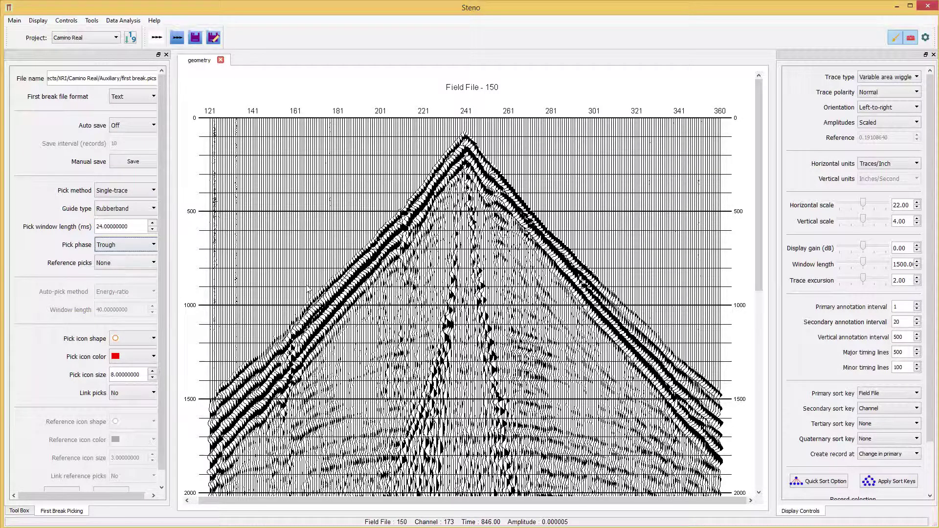
left_click(323, 288)
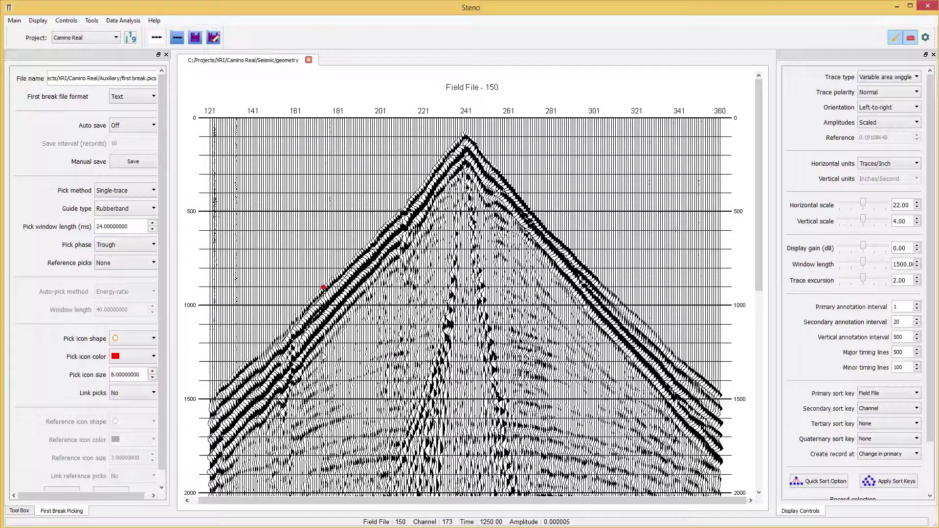
left_click(152, 378)
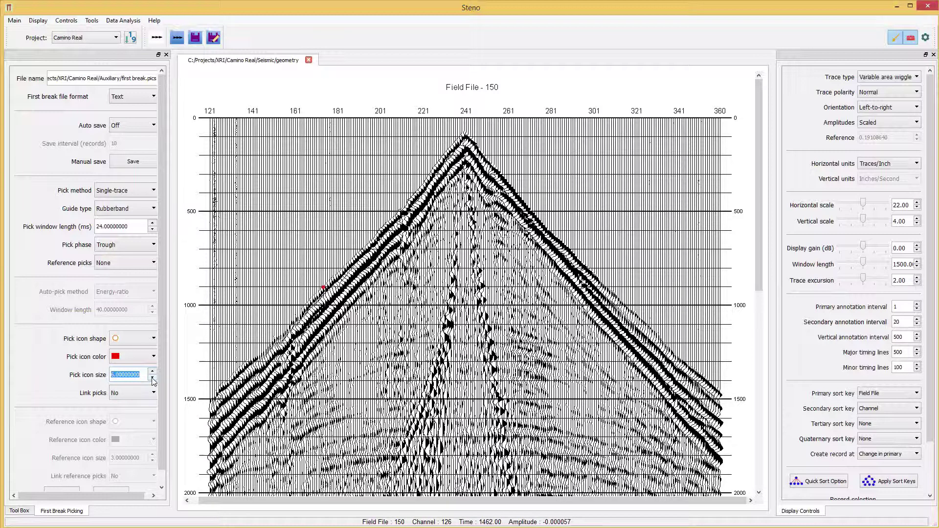
Using the Linear-guided pick method, pick the first breaks of field file 150 from about channel 168 up to the apex near channel 241.
left_click(119, 192)
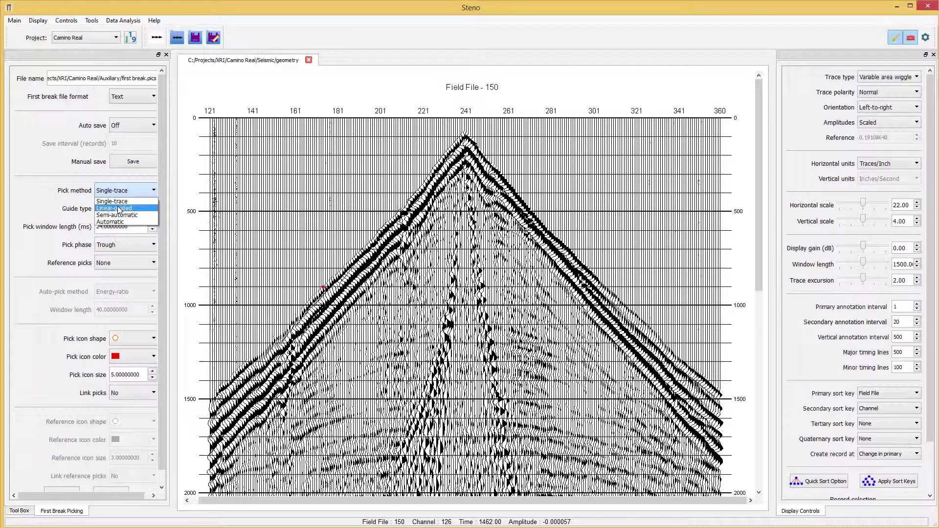
left_click(119, 208)
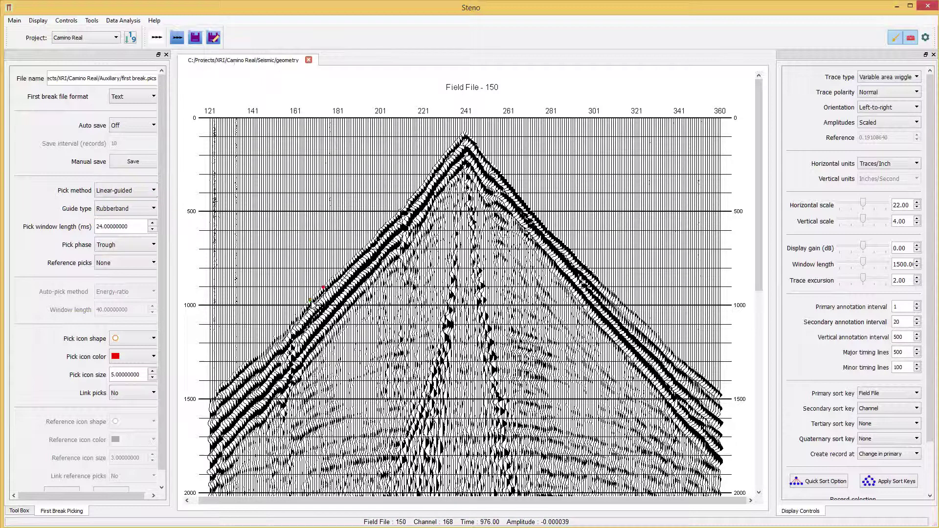
left_click_drag(309, 300, 395, 216)
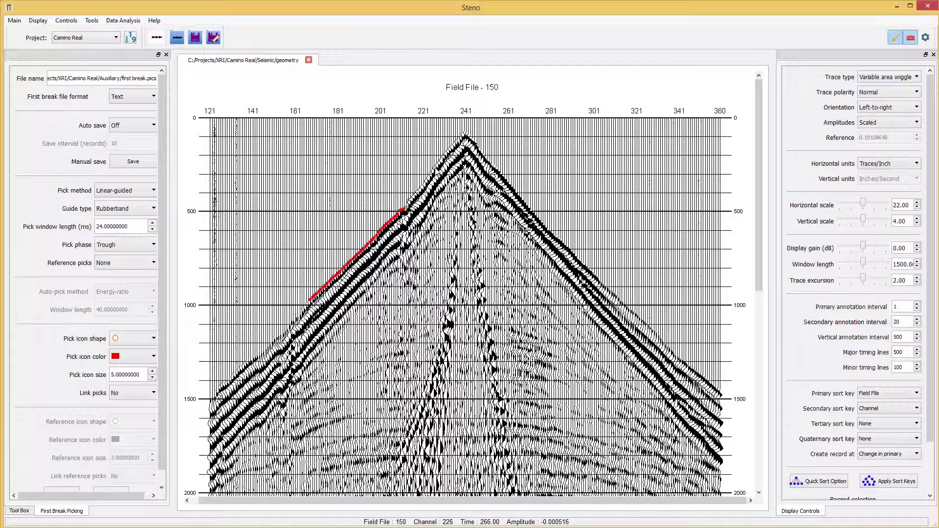
left_click(439, 167)
left_click(459, 139)
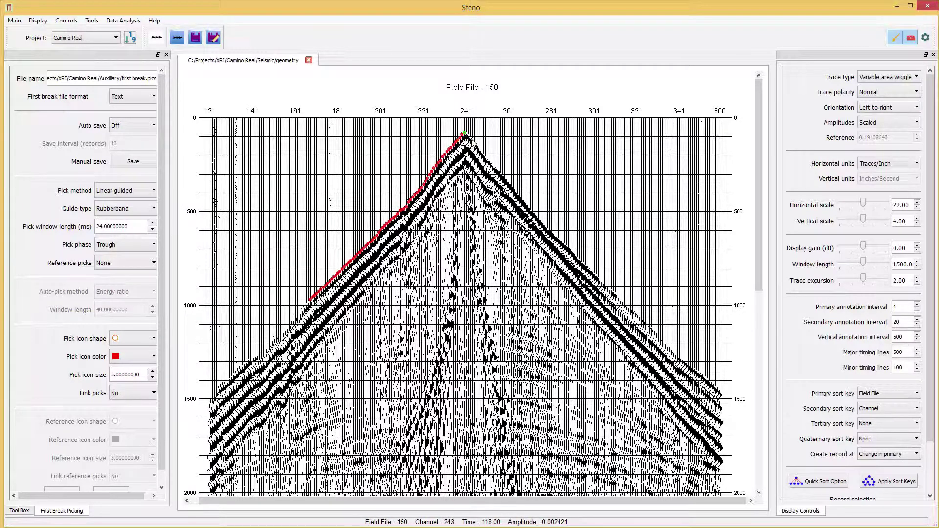
left_click(464, 132)
Continue the linear-guided first-break picks from the apex down the higher-channel flank to about channel 355.
left_click(519, 197)
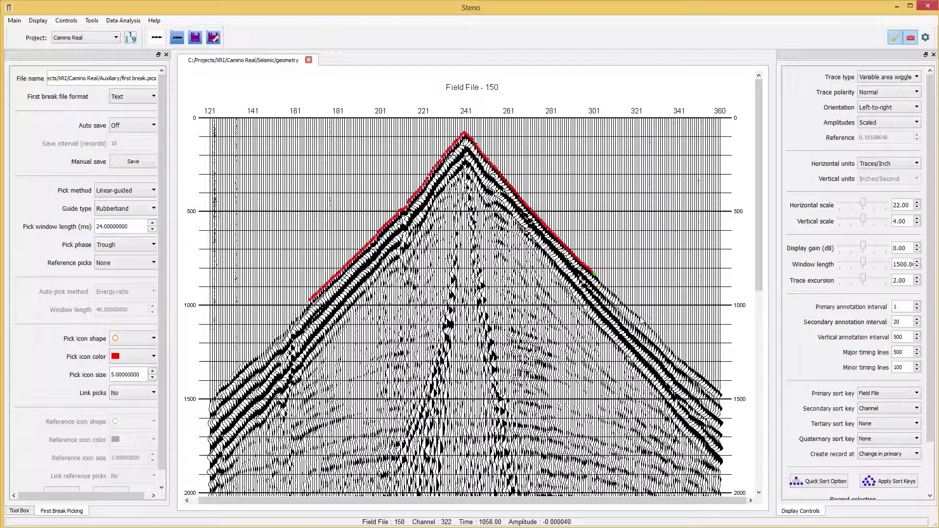
left_click(639, 315)
left_click(711, 382)
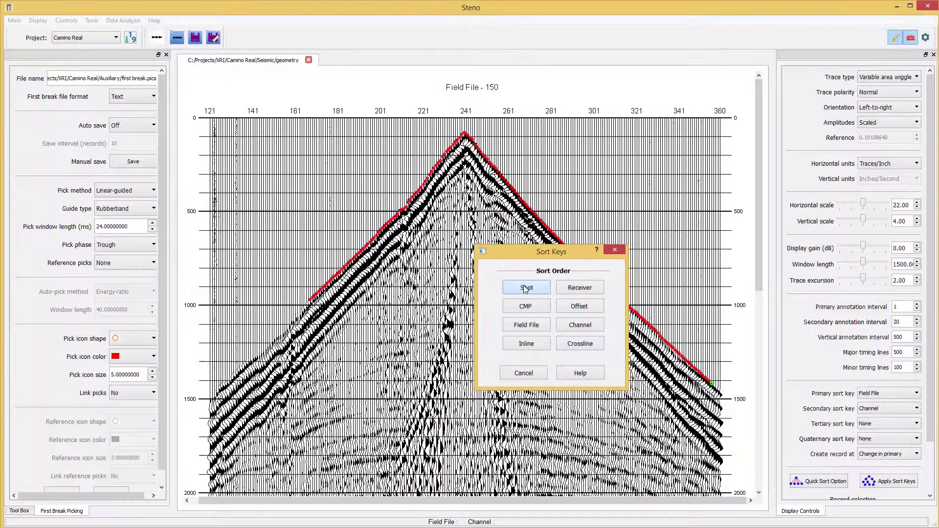
Sort the traces by Shot and pick linear-guided first breaks across all offsets of source location 101.
left_click(524, 289)
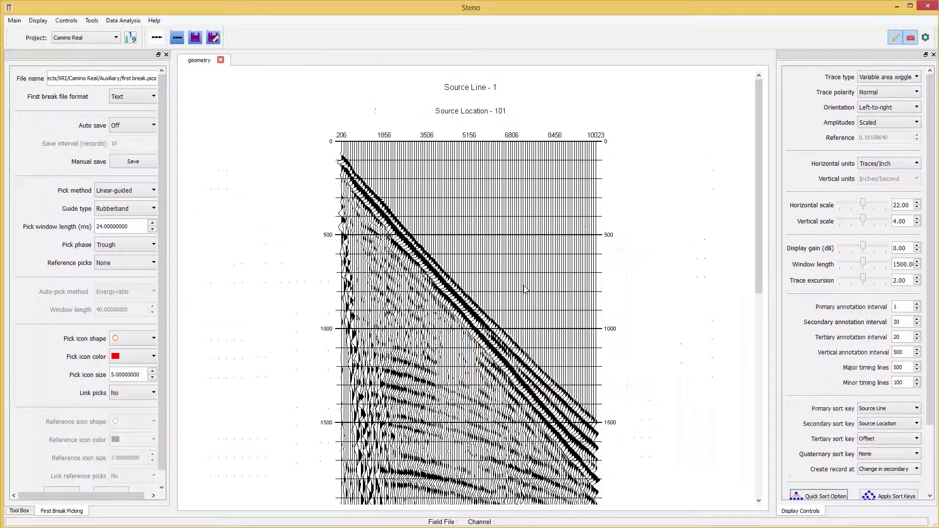
left_click(341, 155)
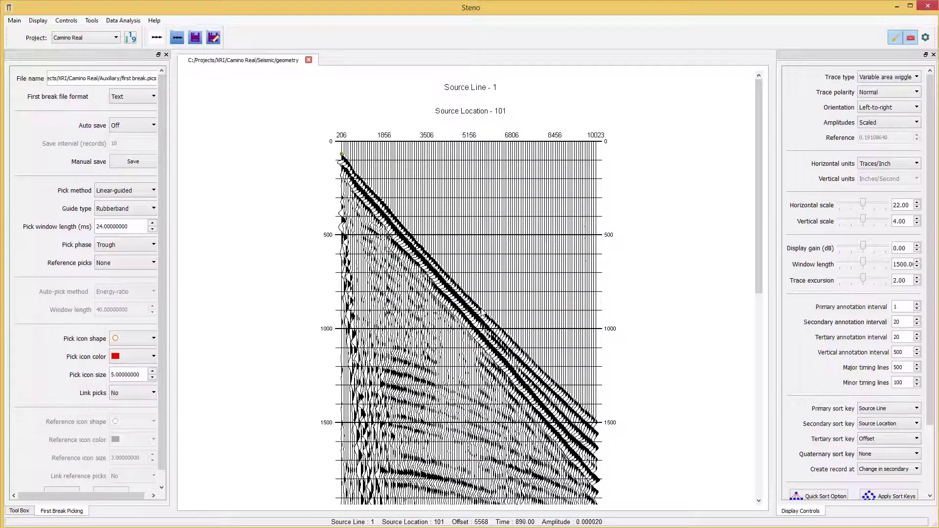
left_click(480, 307)
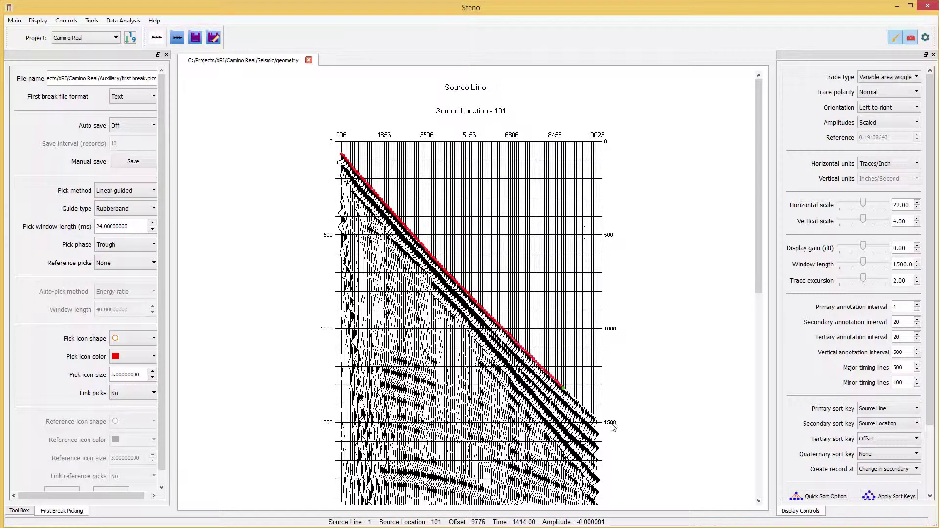
left_click(596, 419)
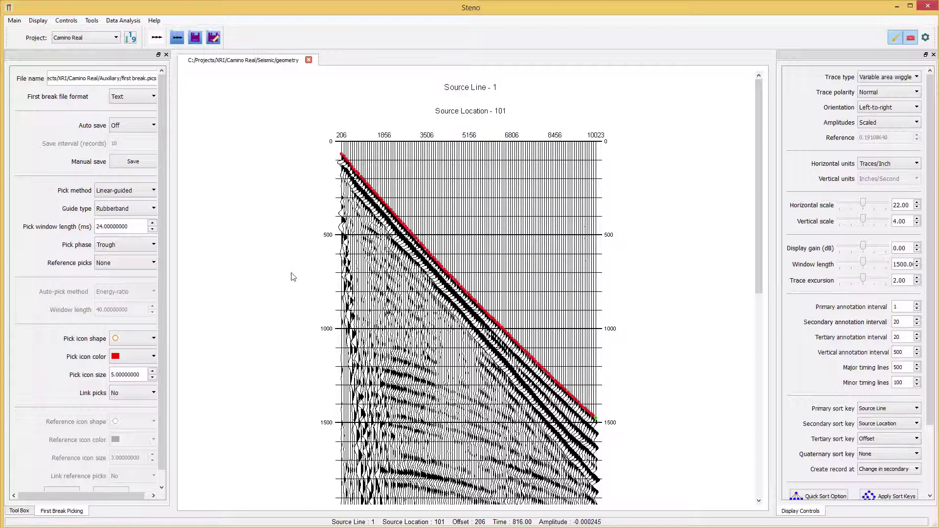
Switch the pick method to Semi-automatic and advance through the source locations to 119 to pick their first breaks.
left_click(129, 194)
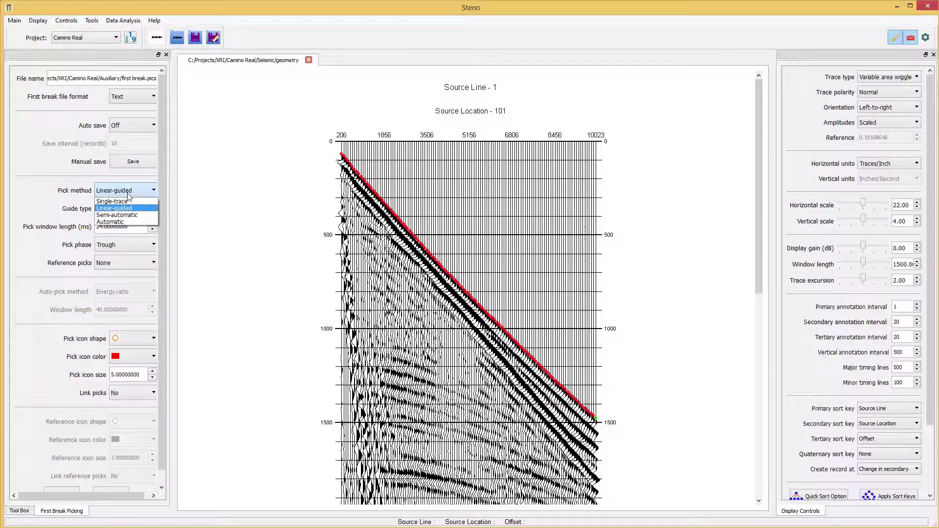
left_click(122, 215)
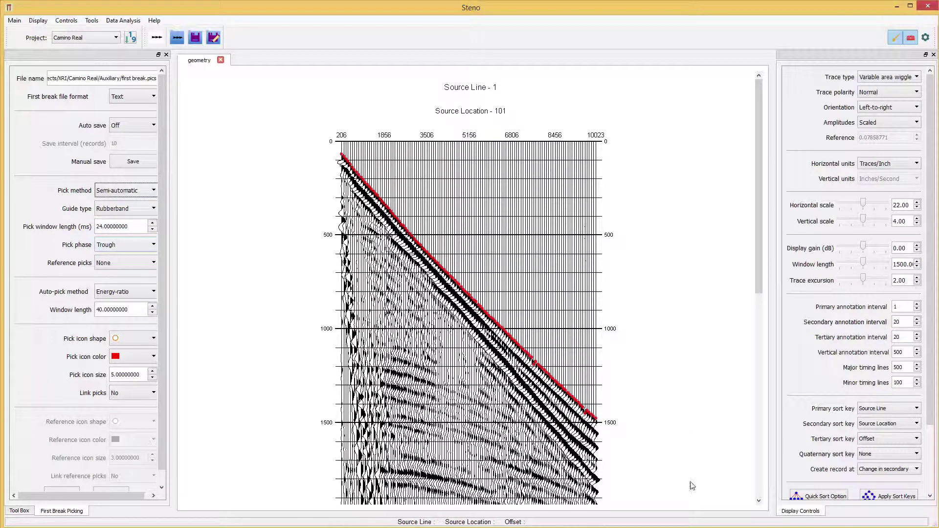
left_click_drag(929, 373, 928, 475)
left_click(889, 467)
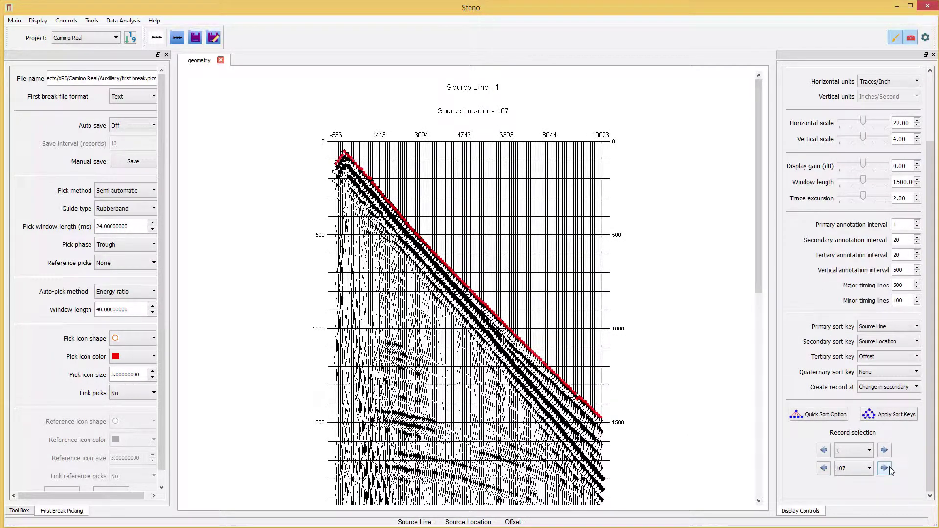
left_click(889, 469)
left_click(890, 469)
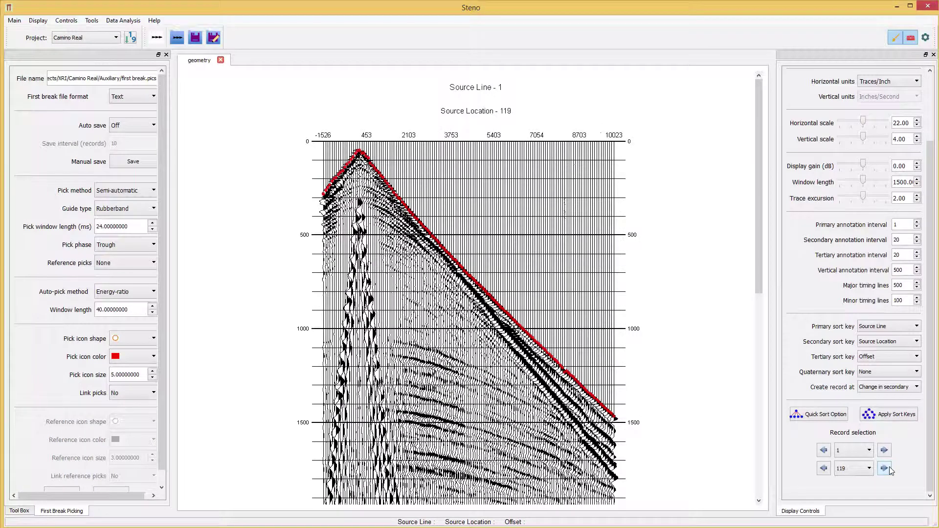
Advance through the source locations to 143, picking their first breaks with the semi-automatic method.
left_click(884, 469)
left_click(884, 469)
left_click(884, 468)
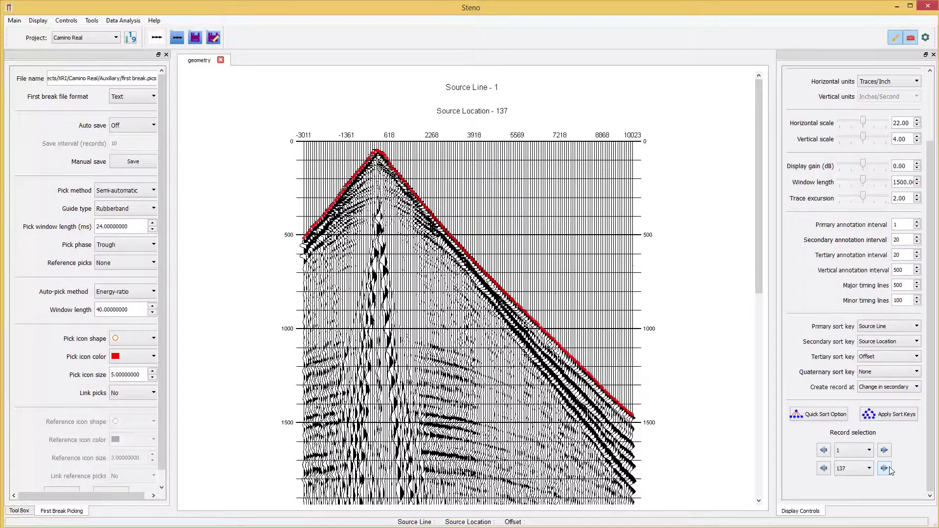
left_click(884, 468)
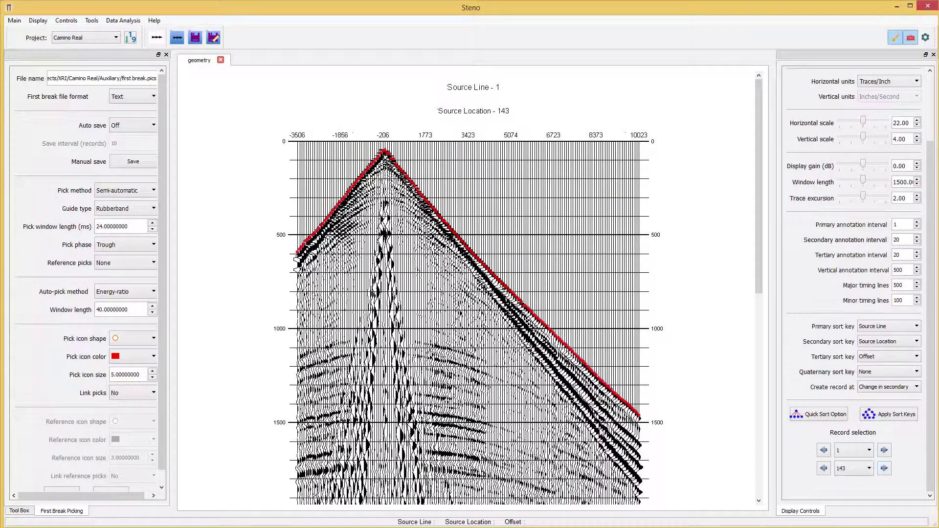
Keep the auto-pick method at Energy-ratio and advance through the source locations to 359 to pick their first breaks semi-automatically.
left_click(122, 294)
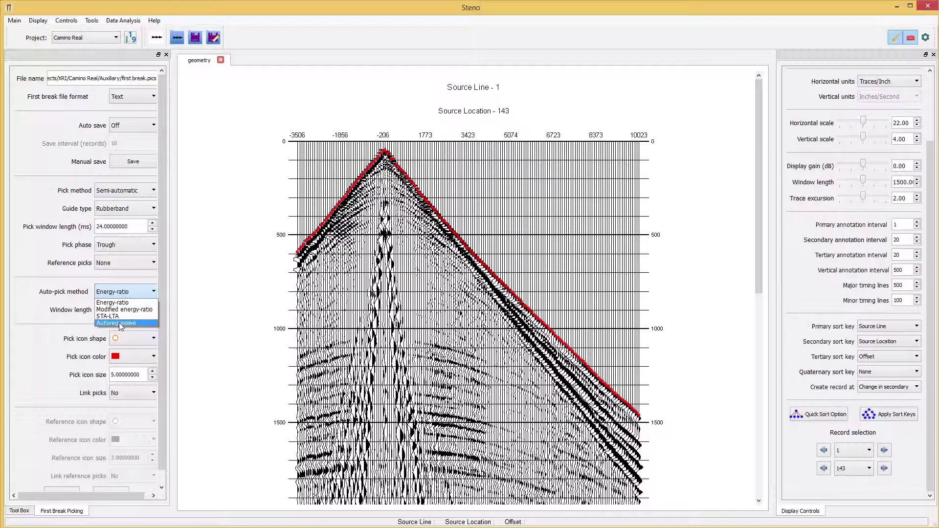
left_click(117, 303)
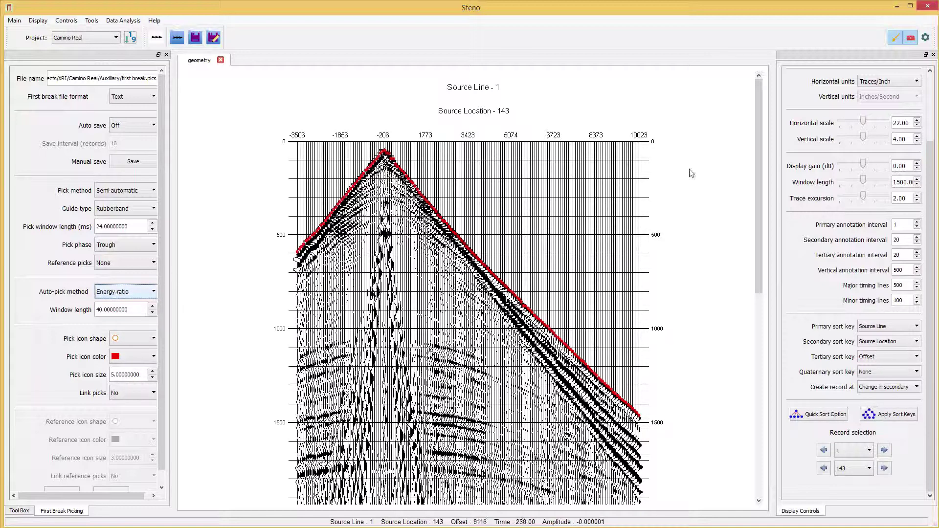
left_click(715, 157)
key("Right")
key("Right")
key("Right")
key("Right")
key("Right")
key("Right")
key("Right")
key("Right")
key("Right")
key("Right")
key("Right")
key("Right")
key("Right")
key("Right")
key("Right")
key("Right")
key("Right")
key("Right")
key("Right")
key("Right")
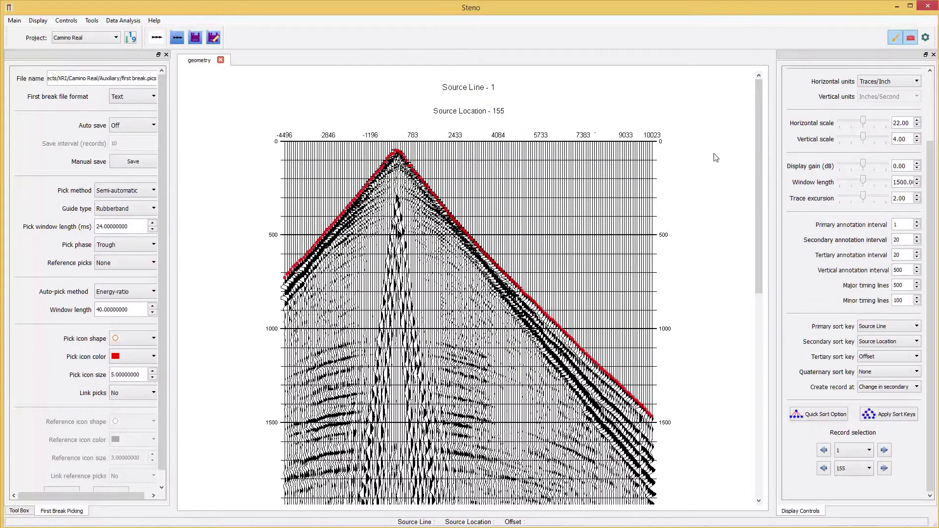
key("Right")
key("Right")
key("Right")
key("Right")
key("Right")
key("Right")
key("Right")
key("Right")
key("Right")
key("Right")
key("Right")
key("Right")
key("Right")
key("Right")
key("Right")
key("Right")
key("Right")
key("Right")
key("Right")
key("Right")
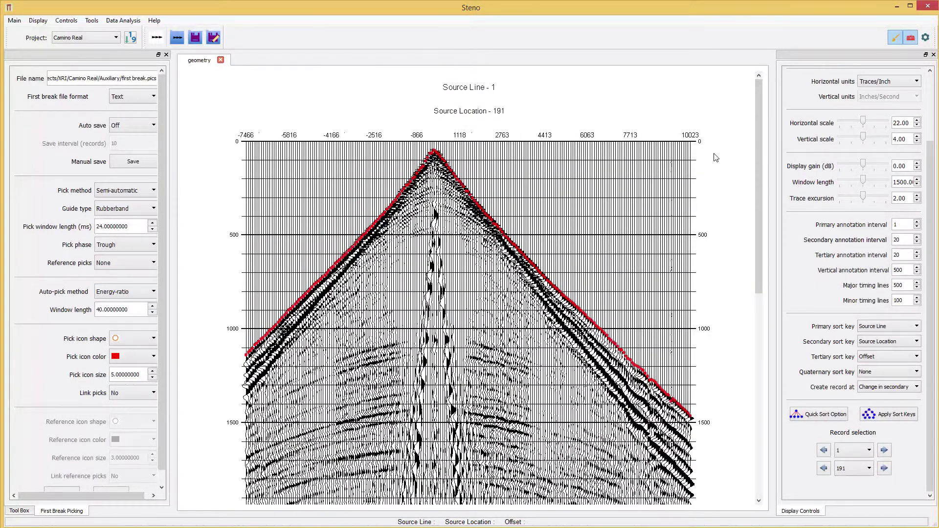
key("Right")
key("Right")
key("Right")
key("Right")
key("Right")
key("Right")
key("Right")
key("Right")
key("Right")
key("Right")
key("Right")
key("Right")
key("Right")
key("Right")
key("Right")
key("Right")
key("Right")
key("Right")
key("Right")
key("Right")
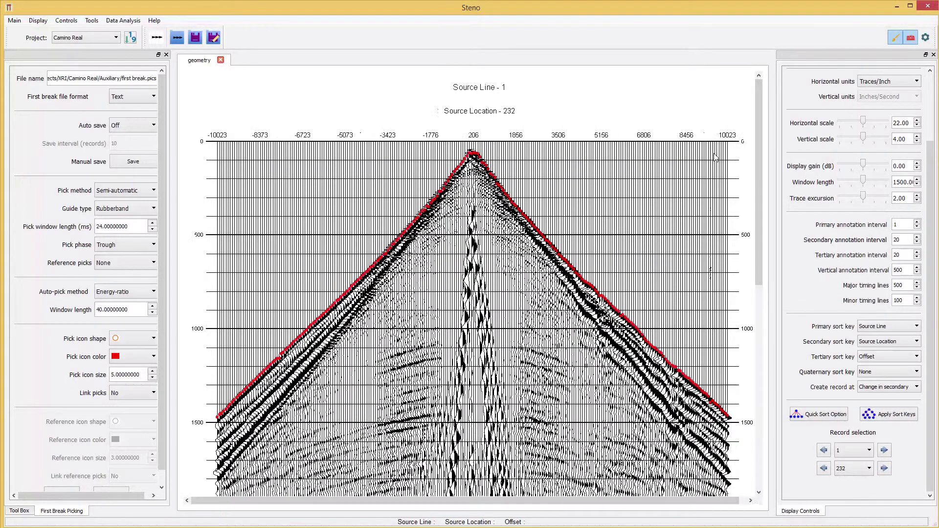
key("Right")
key("Right")
key("Right")
key("Right")
key("Right")
key("Right")
key("Right")
key("Right")
key("Right")
key("Right")
key("Right")
key("Right")
key("Right")
key("Right")
key("Right")
key("Right")
key("Right")
key("Right")
key("Right")
key("Right")
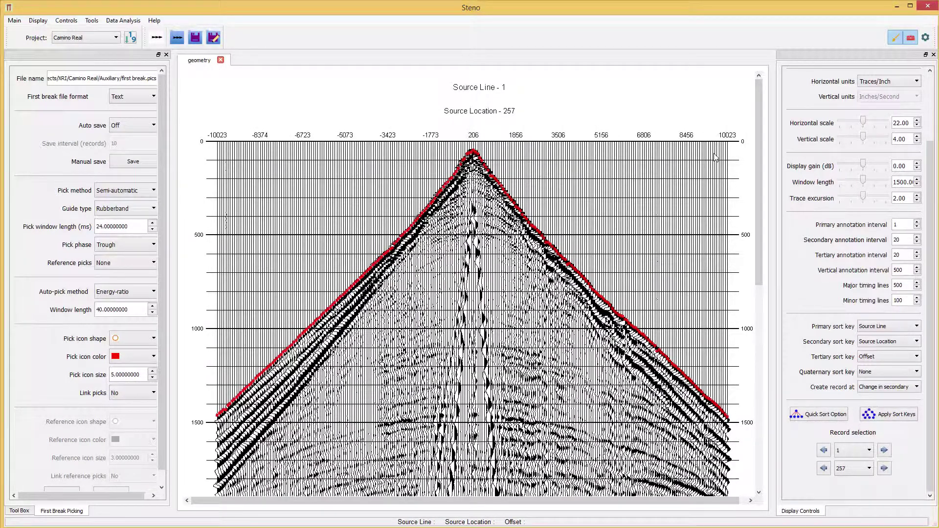
key("Right")
key("Right")
key("Right")
key("Right")
key("Right")
key("Right")
key("Right")
key("Right")
key("Right")
key("Right")
key("Right")
key("Right")
key("Right")
key("Right")
key("Right")
key("Right")
key("Right")
key("Right")
key("Right")
key("Right")
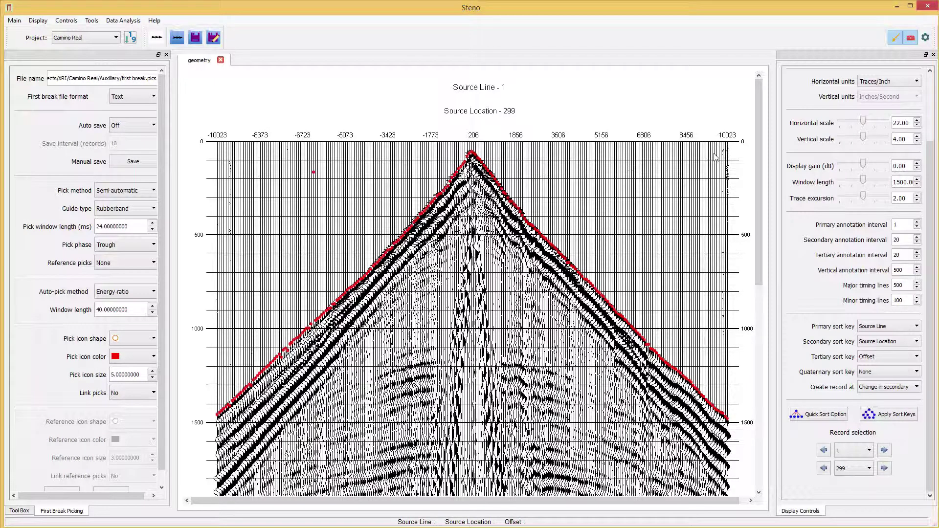
key("Right")
key("Right")
key("Right")
key("Right")
key("Right")
key("Right")
key("Right")
key("Right")
key("Right")
key("Right")
key("Right")
key("Right")
key("Right")
key("Right")
key("Right")
key("Right")
key("Right")
key("Right")
key("Right")
key("Right")
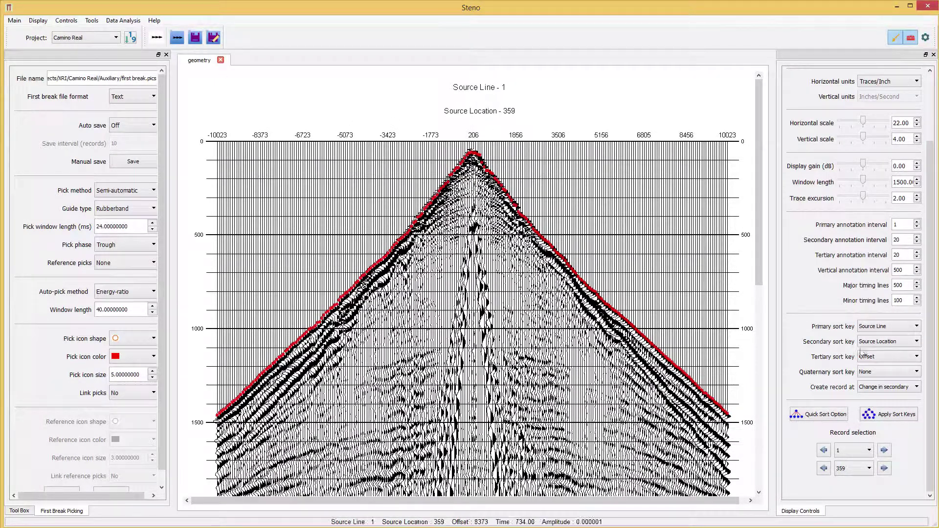
Check the list of source locations, stay on 359, and manually save the first-break picks to the pick file.
left_click(861, 469)
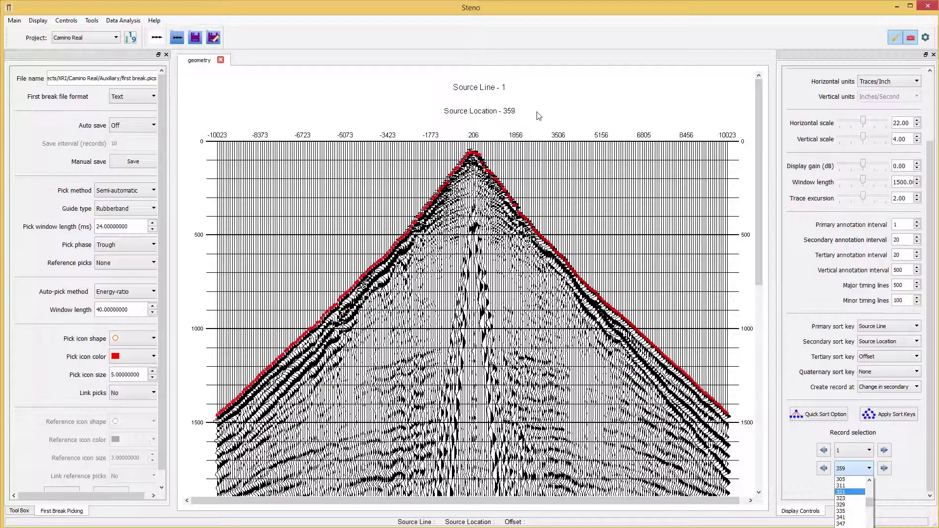
left_click(758, 165)
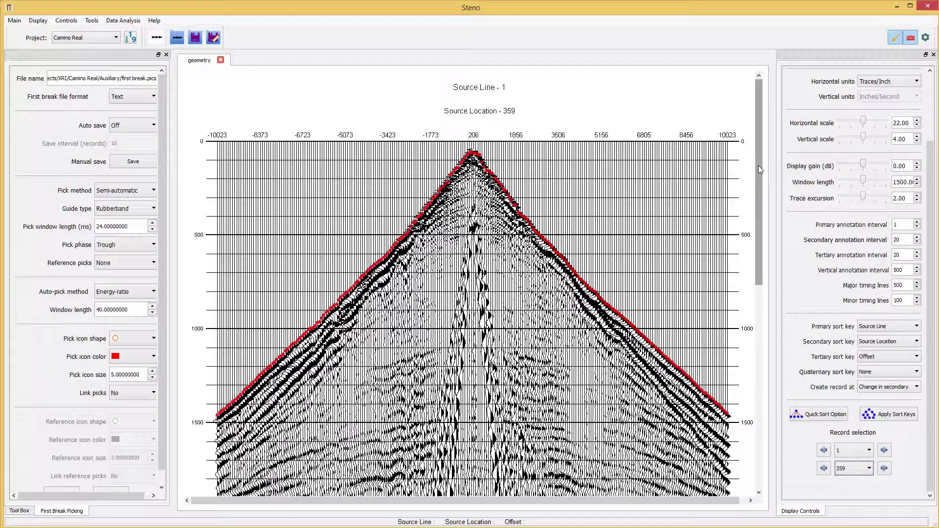
left_click(139, 161)
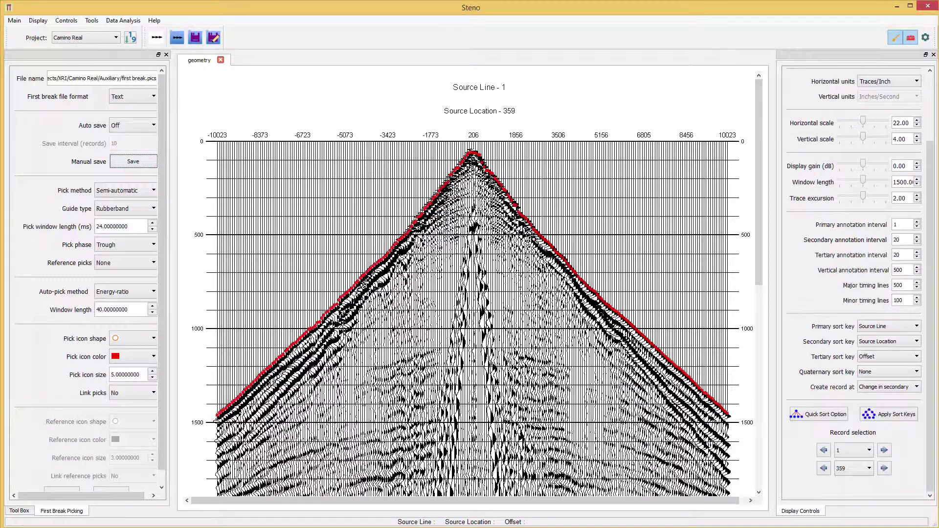
Switch to the project's Auxiliary folder in File Explorer and open the saved first break.pics file in Notepad for viewing.
key("alt+Tab")
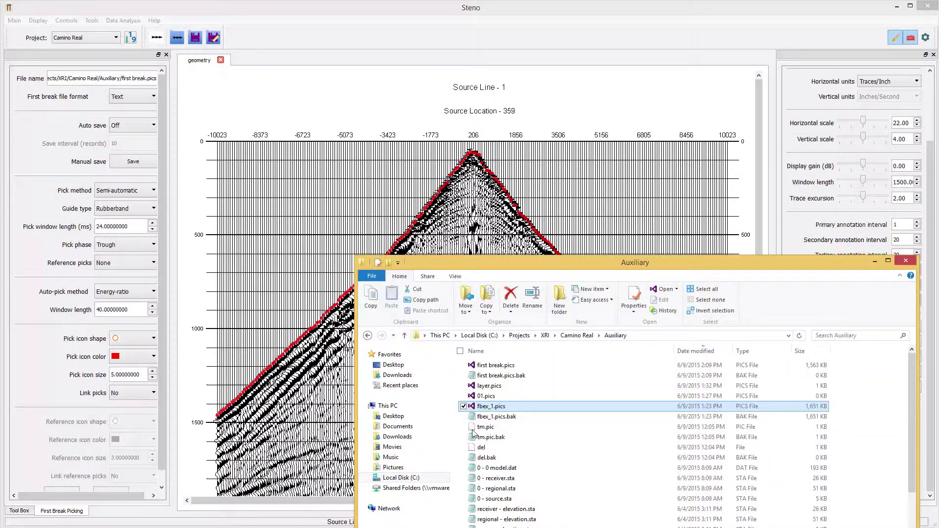
right_click(494, 367)
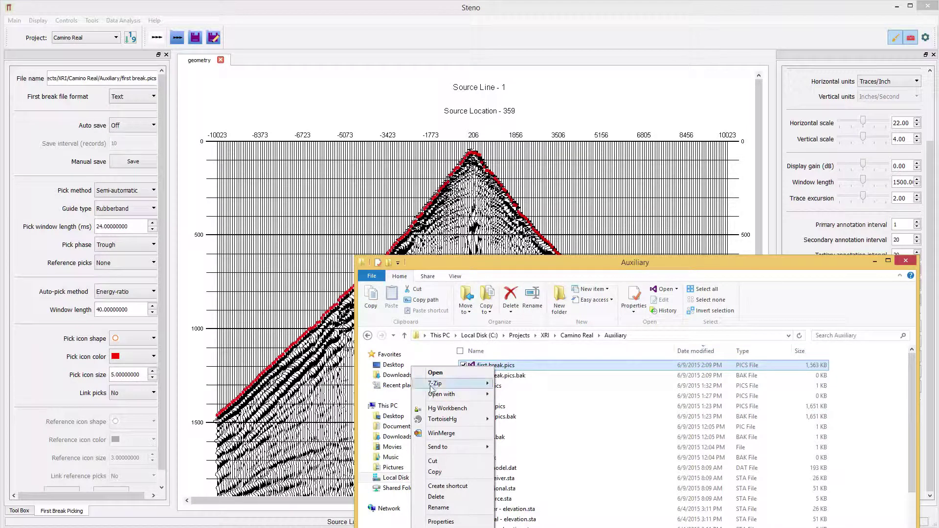
mouse_move(436, 394)
left_click(304, 404)
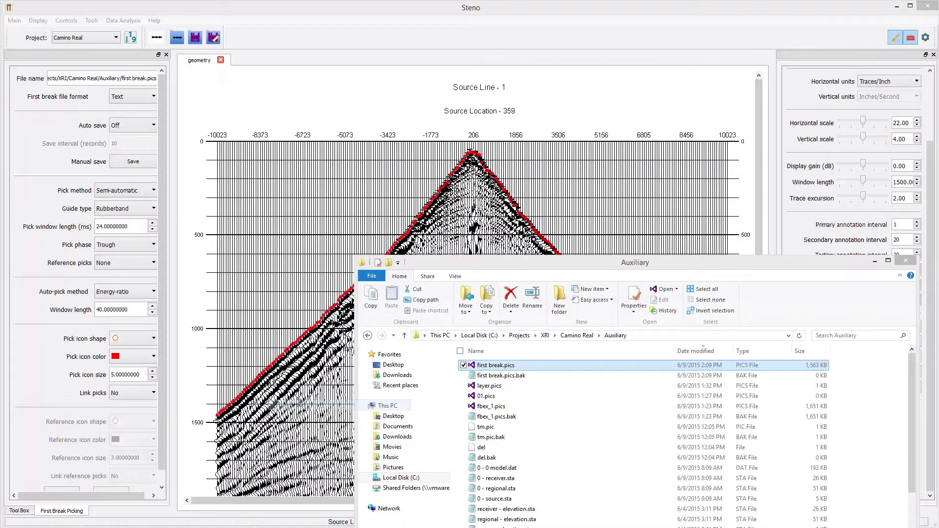
left_click(875, 261)
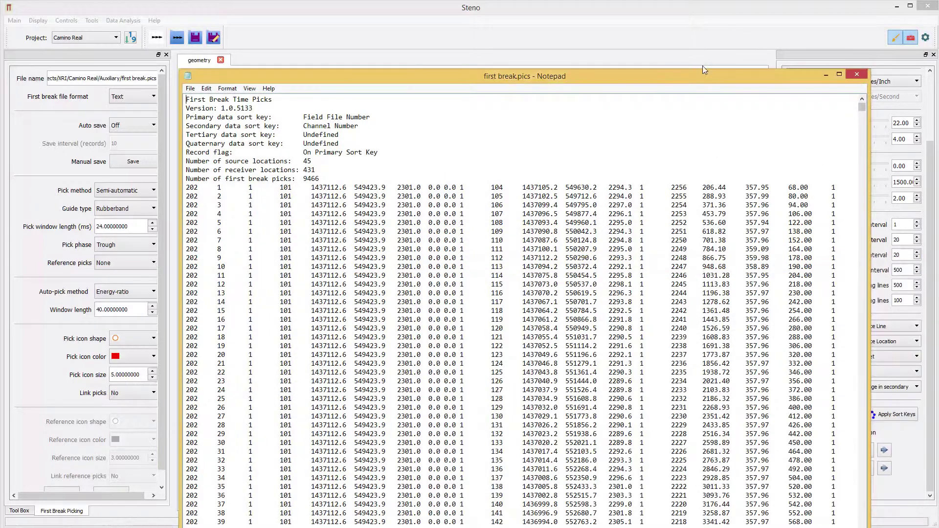
left_click_drag(674, 76, 620, 44)
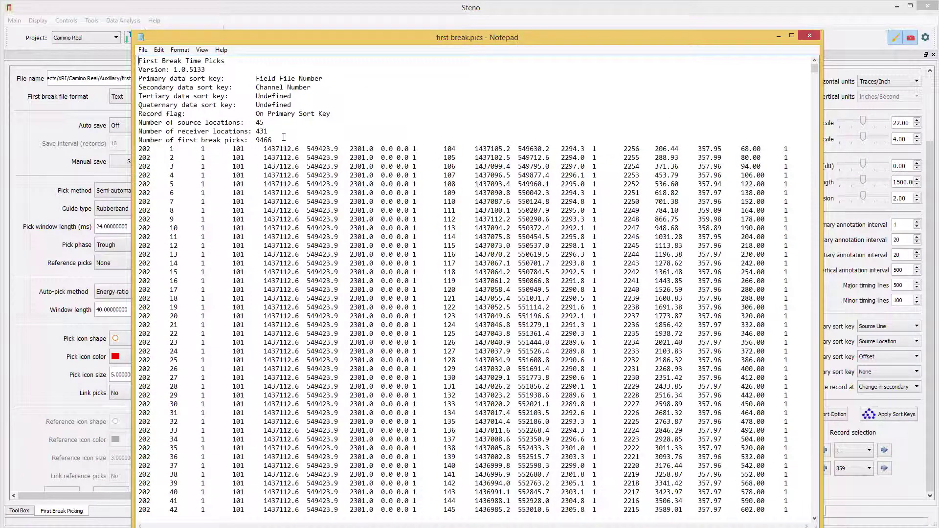
Examine the header of first break.pics, covering the data sort keys and the numbers of source locations, receiver locations and picks.
left_click_drag(284, 137, 130, 64)
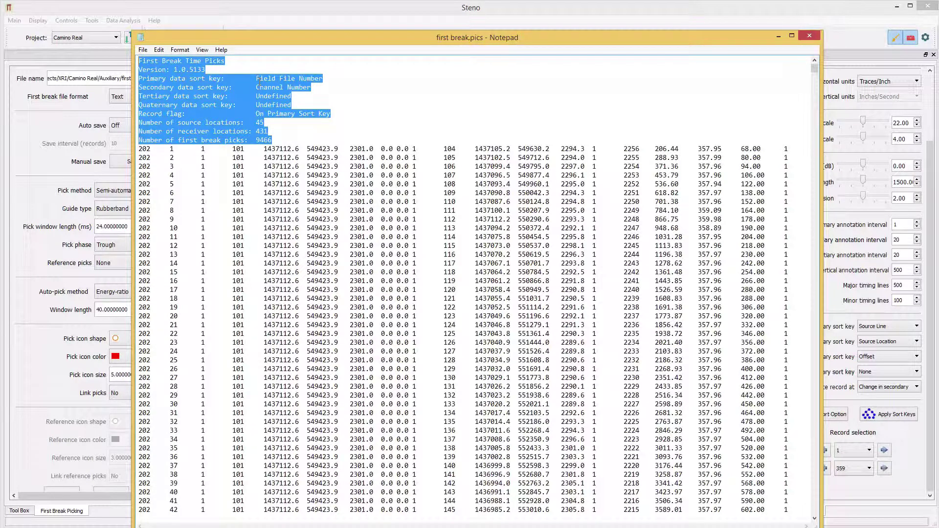
left_click_drag(252, 78, 303, 103)
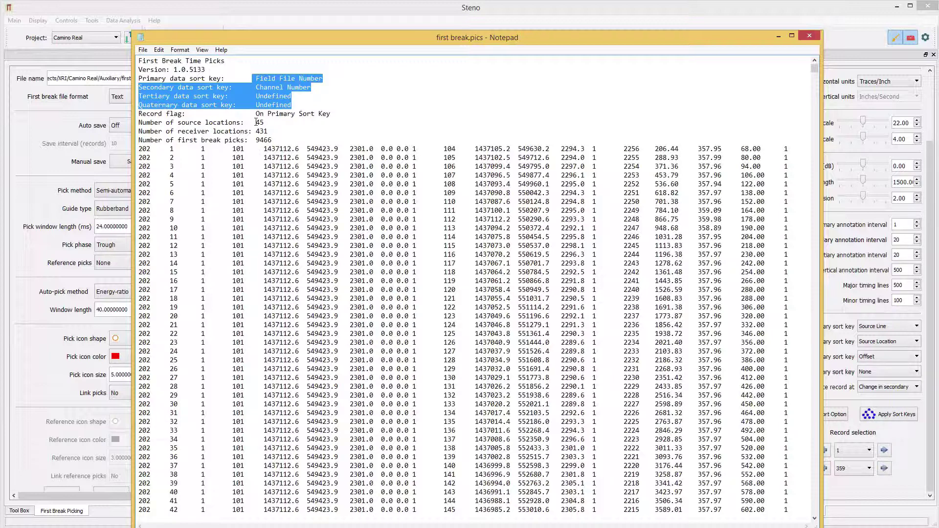
left_click_drag(256, 122, 268, 131)
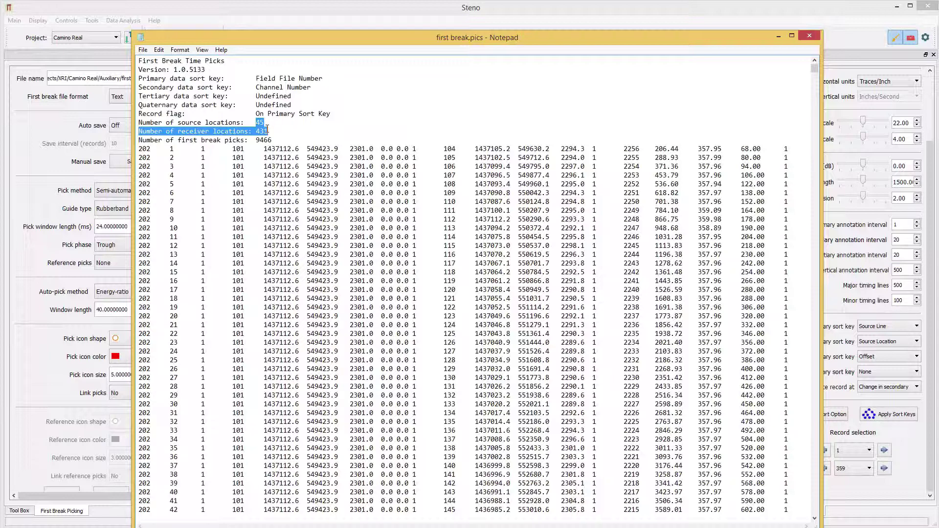
left_click_drag(270, 138, 273, 137)
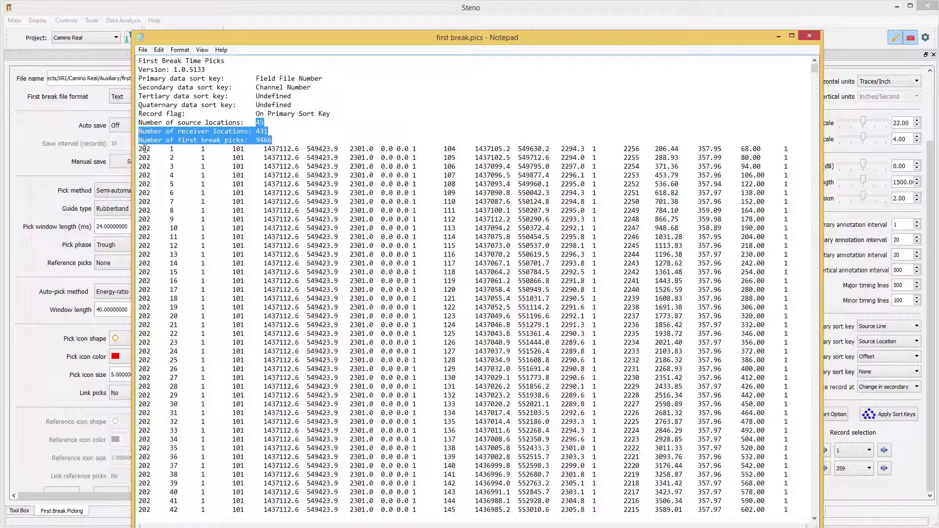
Examine the columns of the first pick record, from field file and channel through source and receiver details to the final pick values.
left_click_drag(139, 148, 798, 147)
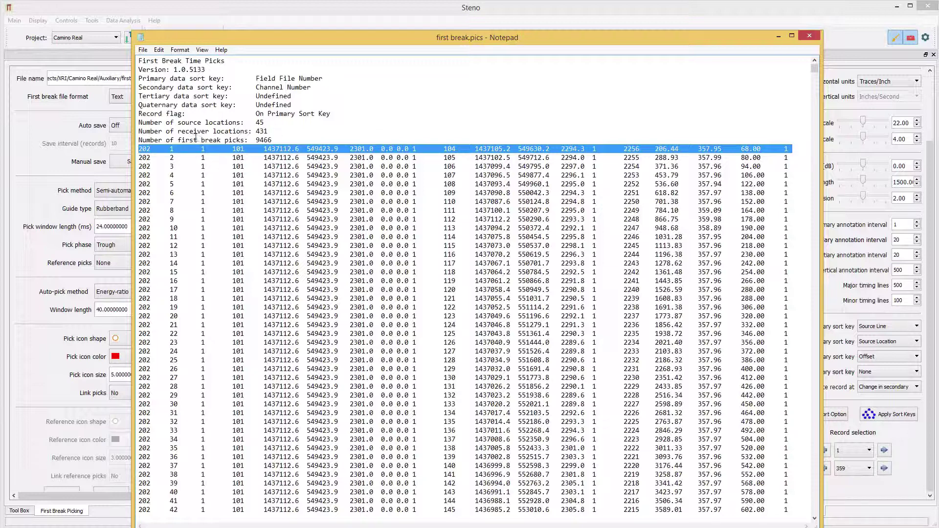
left_click(140, 149)
double_click(142, 149)
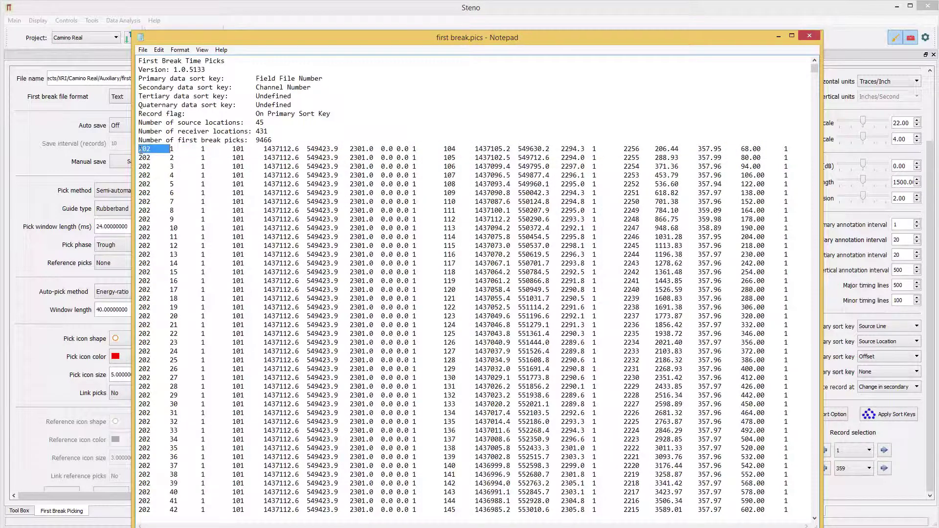
left_click(141, 149)
left_click_drag(170, 150, 244, 149)
left_click(277, 149)
left_click_drag(381, 149, 417, 149)
left_click_drag(381, 148, 459, 149)
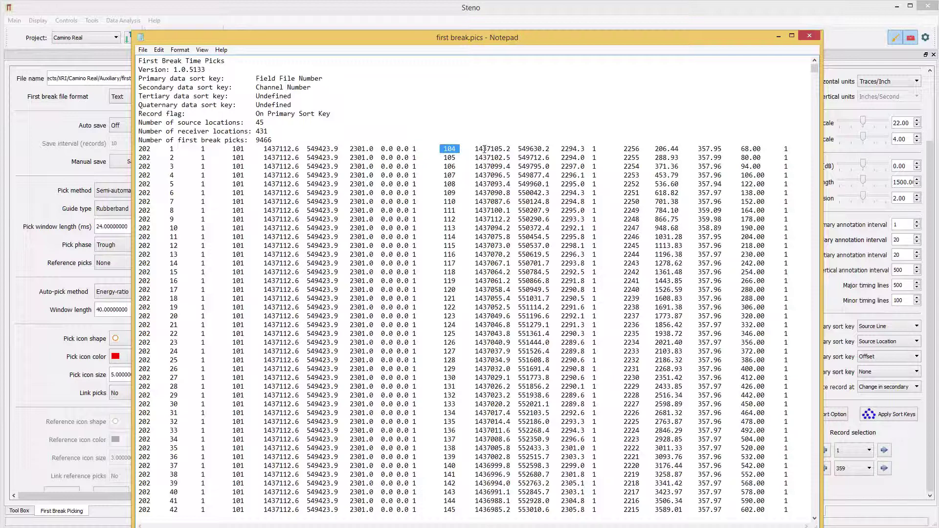
left_click(520, 149)
left_click_drag(592, 148, 641, 150)
left_click_drag(655, 148, 790, 149)
Close the Notepad view of the pick file and close the First Break Picking tool in Steno.
left_click(811, 36)
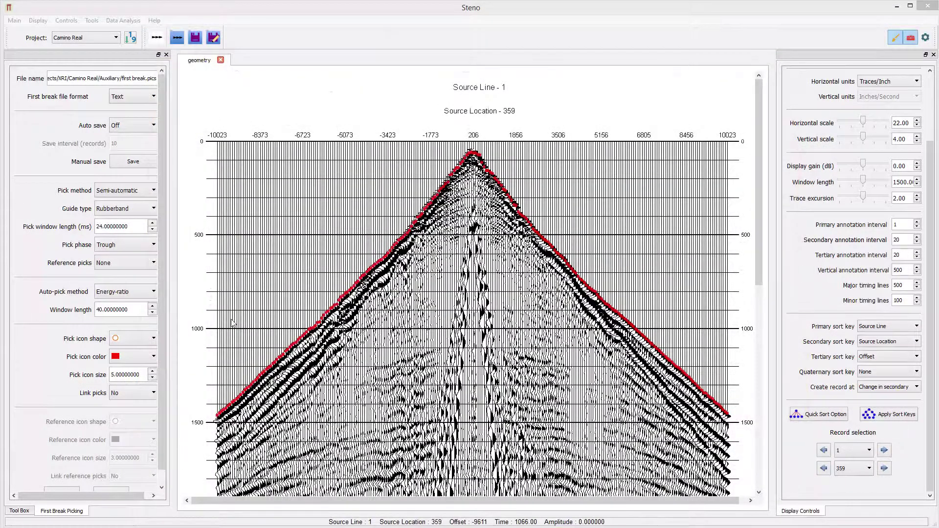
scroll(163, 377, "down", 1)
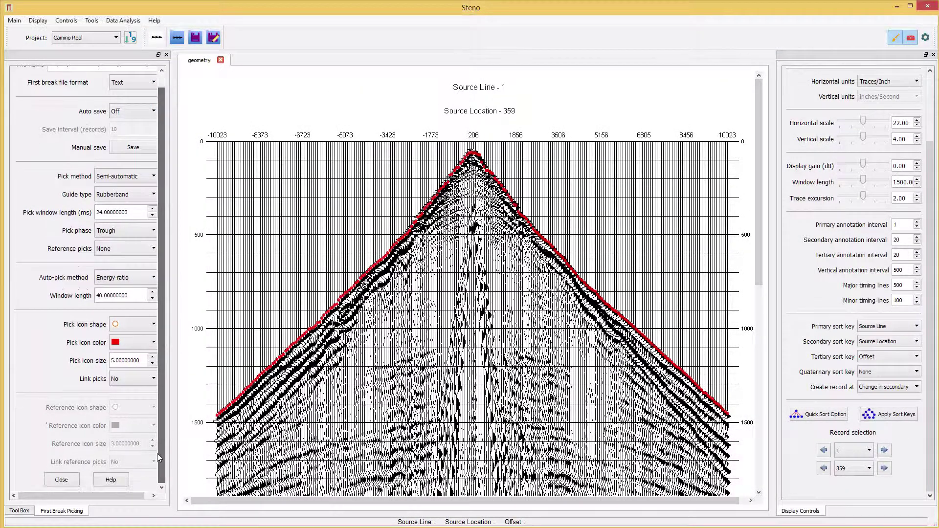
left_click(62, 481)
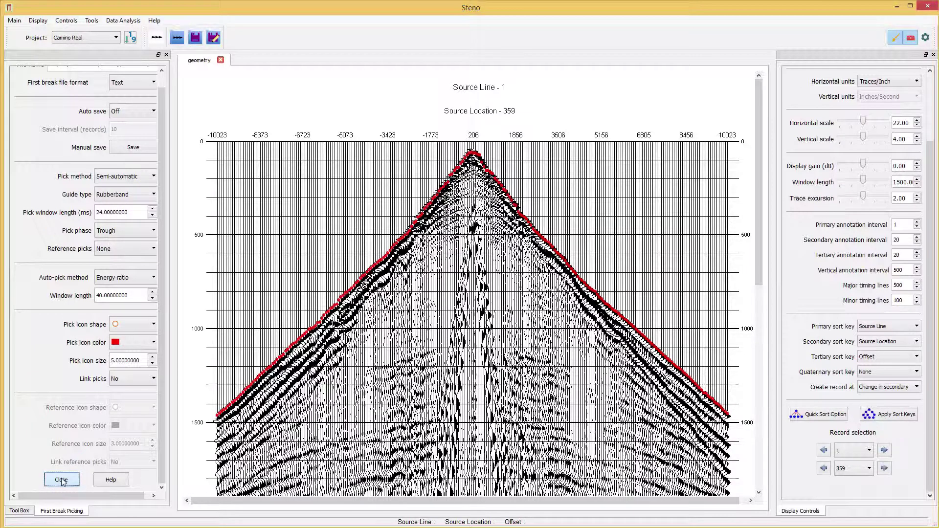